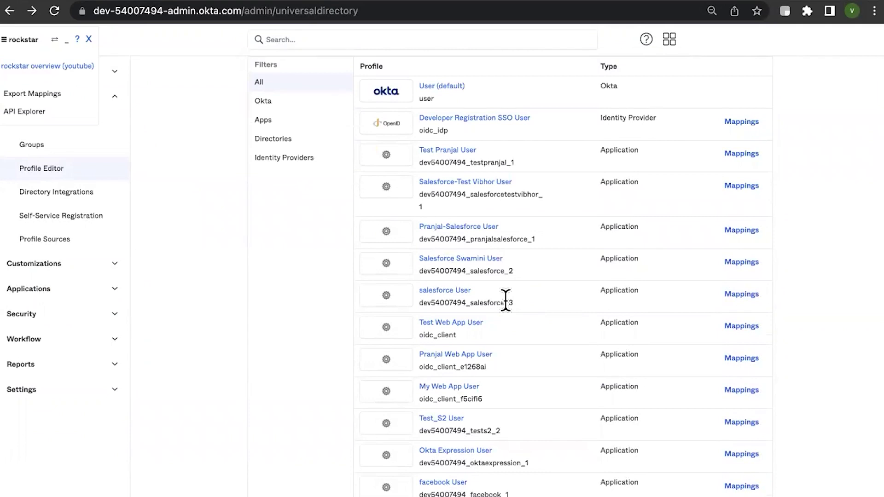
# - Examine the first Application-type profile's attribute mappings in both directions between the app and Okta, and close them without saving
pyautogui.scroll(-1, 575, 354)
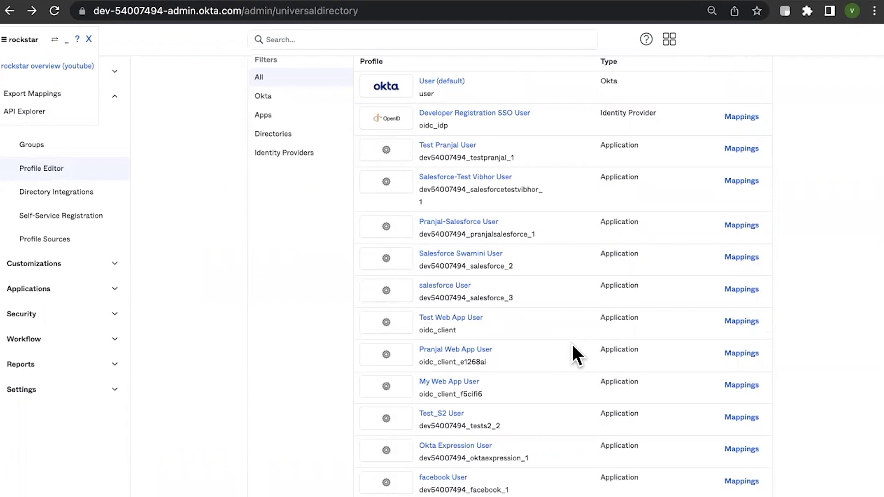
pyautogui.scroll(1, 655, 292)
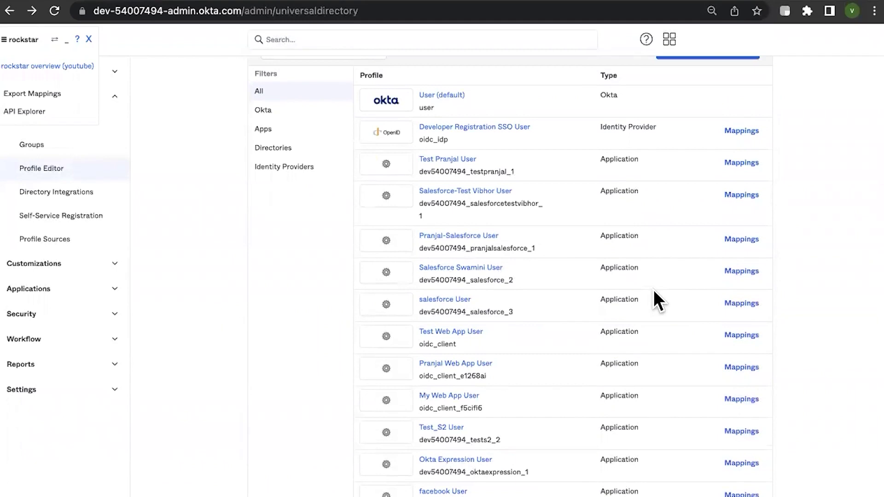
pyautogui.scroll(-1, 683, 313)
pyautogui.scroll(3, 682, 312)
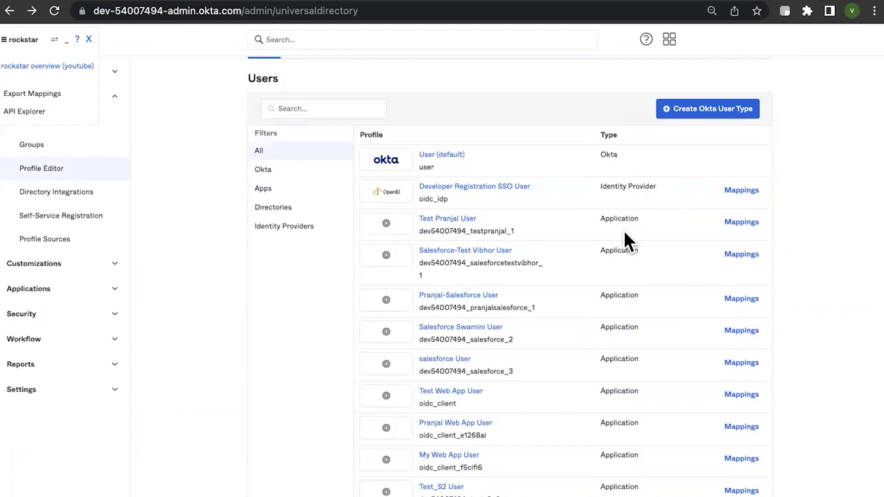
pyautogui.scroll(-1, 562, 209)
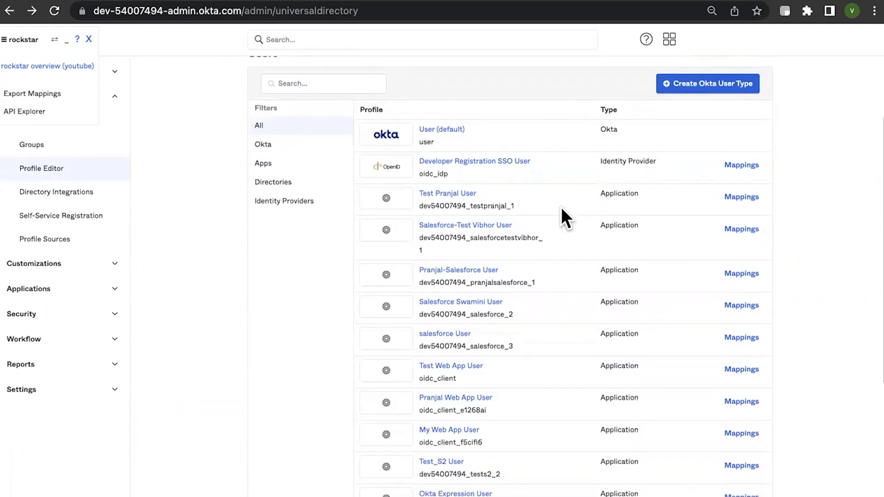
pyautogui.click(736, 198)
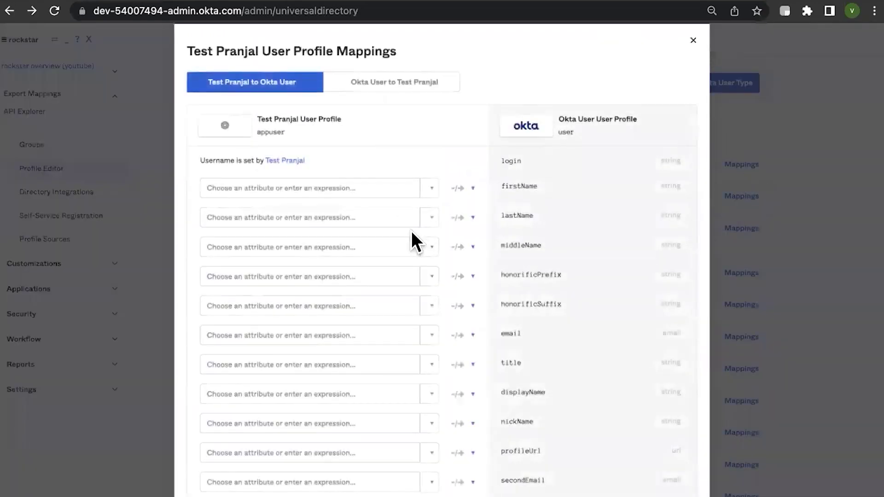
pyautogui.scroll(-2, 401, 256)
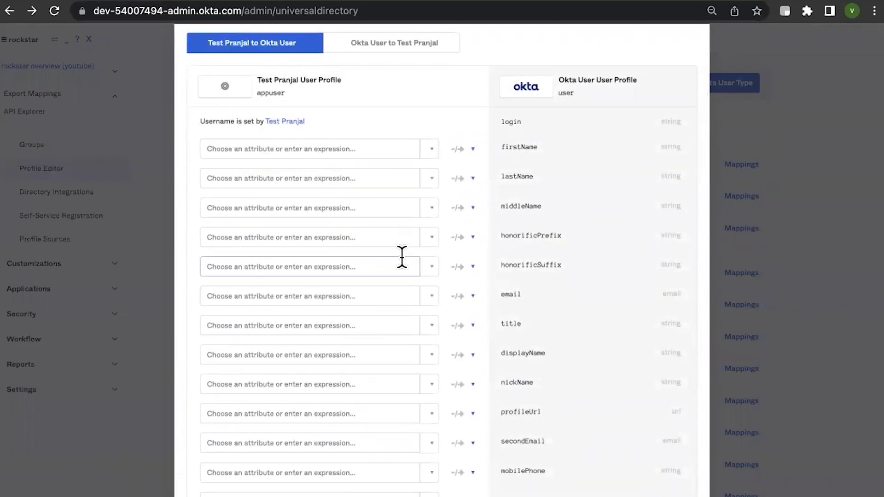
pyautogui.scroll(2, 402, 256)
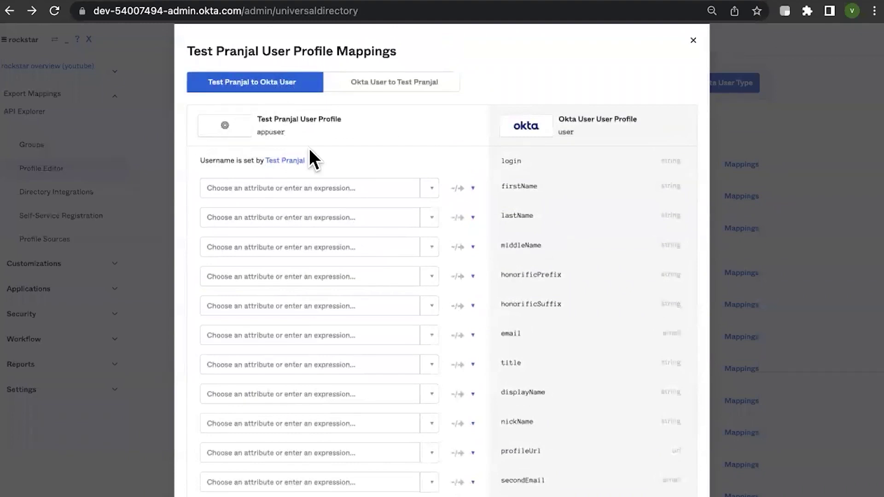
pyautogui.click(370, 80)
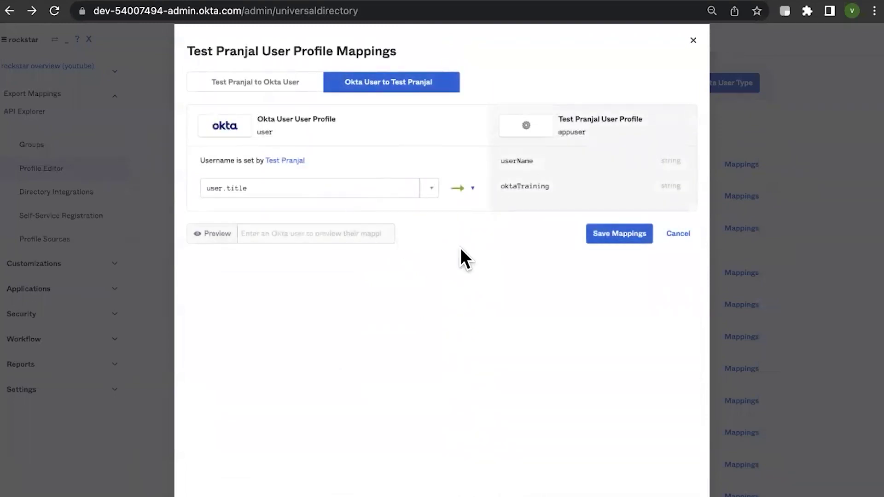
pyautogui.click(682, 232)
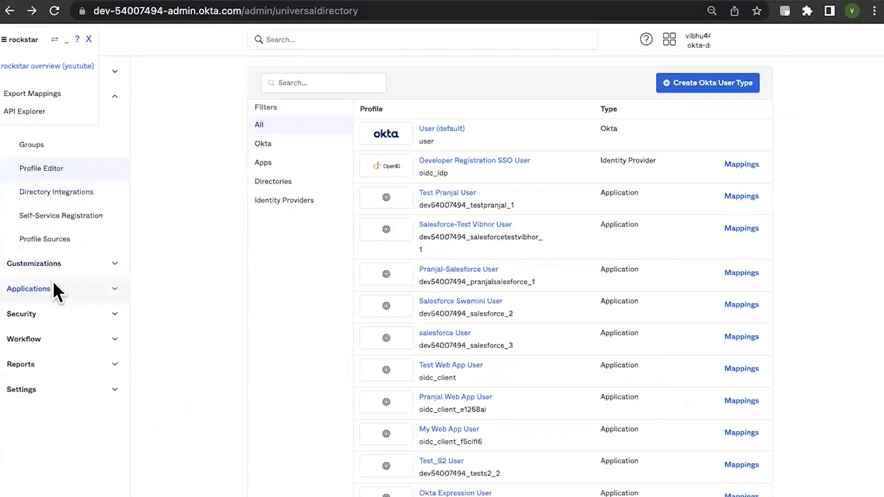
# - Go to the list of active applications and open the general settings of My First SAML App
pyautogui.click(54, 288)
pyautogui.click(51, 321)
pyautogui.click(145, 39)
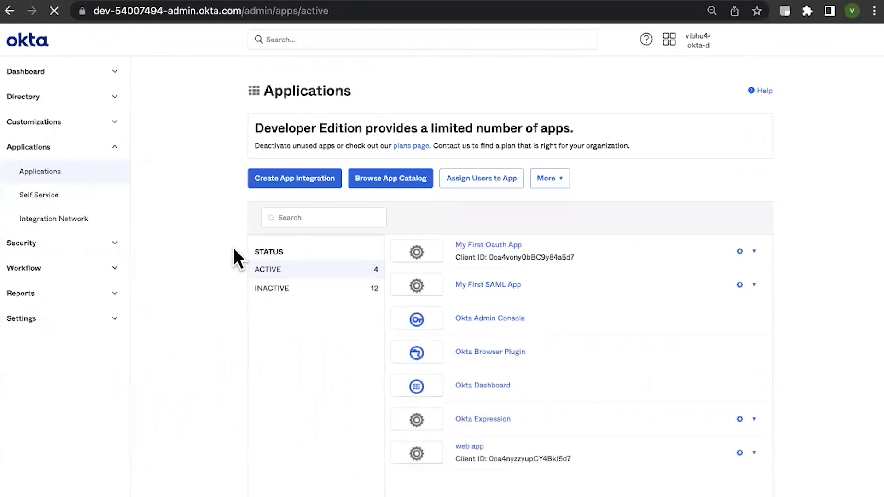
pyautogui.click(268, 155)
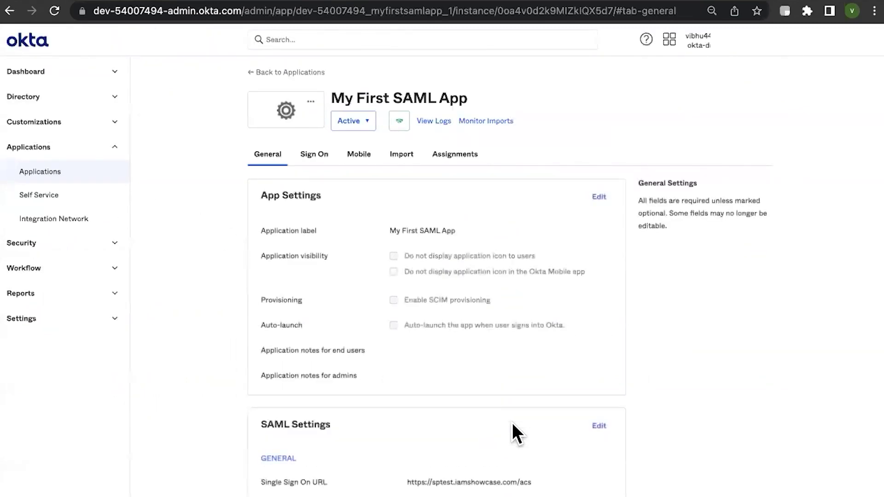
# - Check the value of the email entry in the app's SAML attribute statements
pyautogui.scroll(-12, 512, 422)
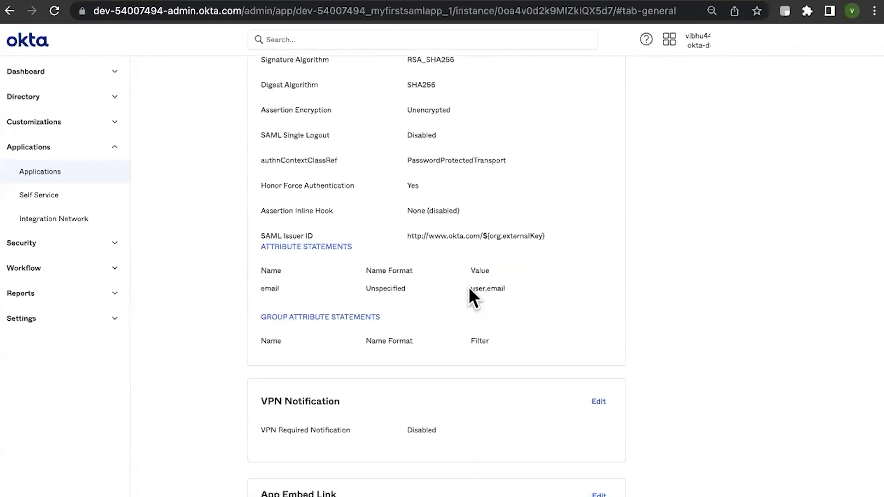
pyautogui.moveTo(469, 287); pyautogui.dragTo(506, 289)
pyautogui.click(511, 286)
# - Start editing the app's SAML settings and advance to the attribute statements in the Configure SAML stage, leaving General Settings as they are
pyautogui.scroll(8, 440, 305)
pyautogui.click(598, 186)
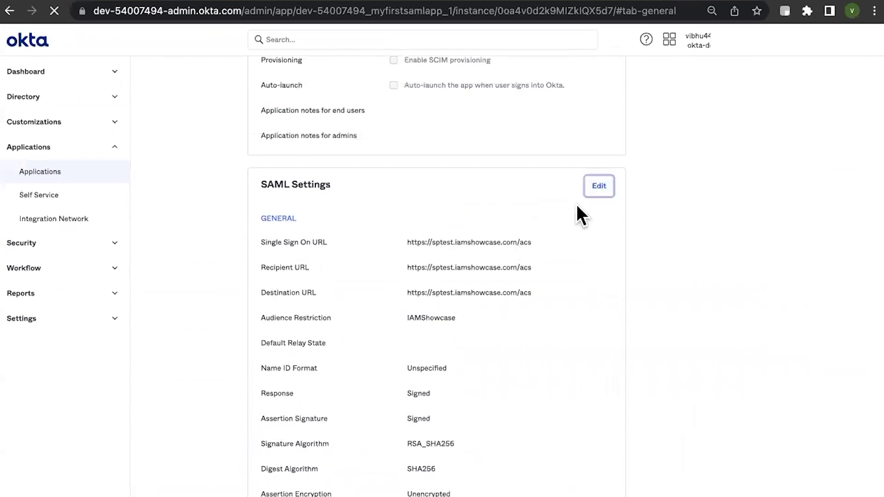
pyautogui.scroll(-4, 496, 311)
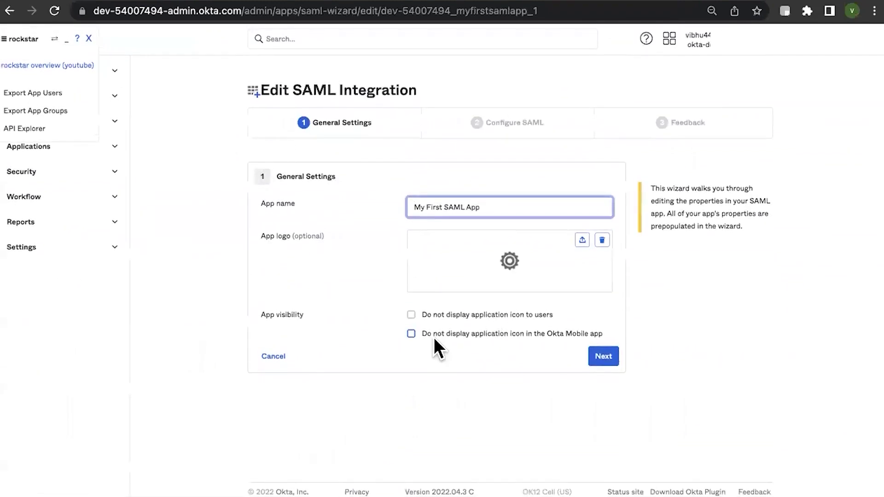
pyautogui.click(593, 357)
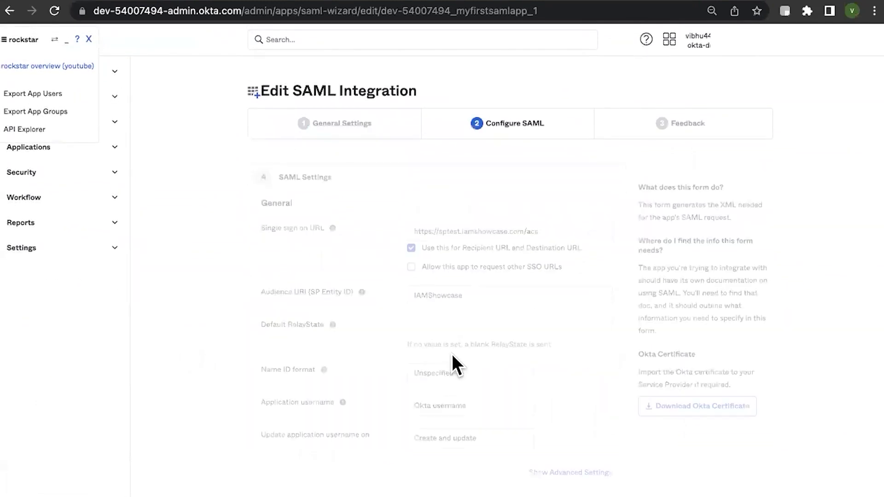
pyautogui.scroll(-8, 451, 394)
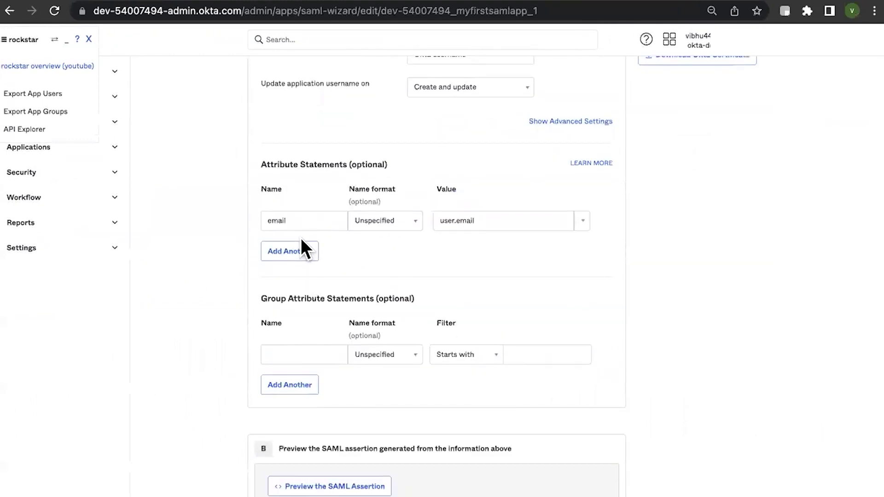
# - Add a second attribute statement below email and name it Full Name
pyautogui.click(306, 248)
pyautogui.click(312, 252)
pyautogui.write('firstName')
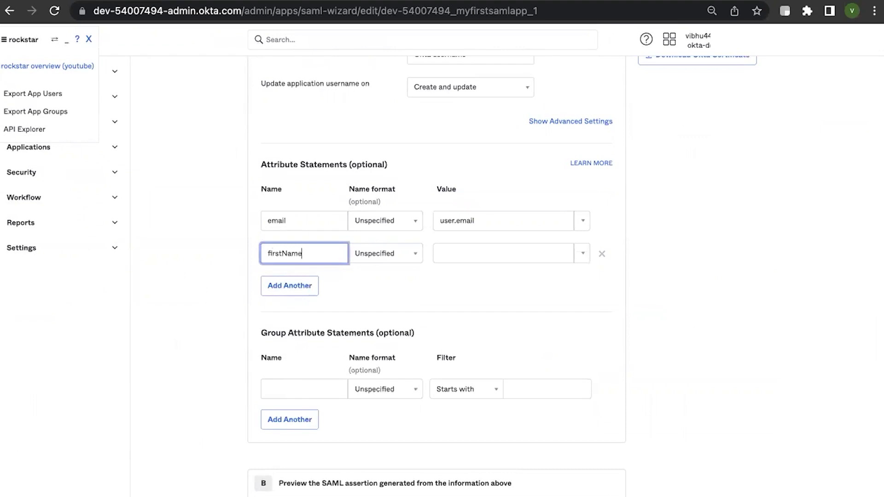
pyautogui.press('super+BackSpace')
pyautogui.write('Full Name')
# - Set the Full Name attribute's value to the expression user.firstName + " "+user.lastName
pyautogui.click(460, 253)
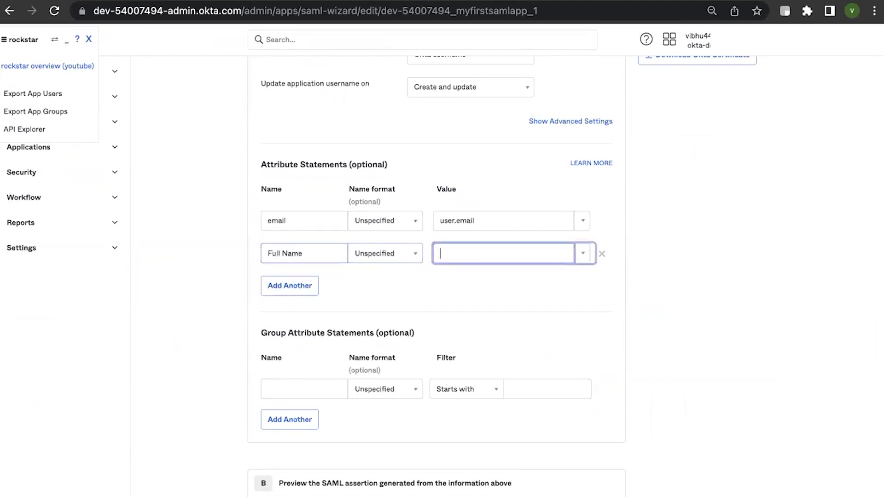
pyautogui.write('user')
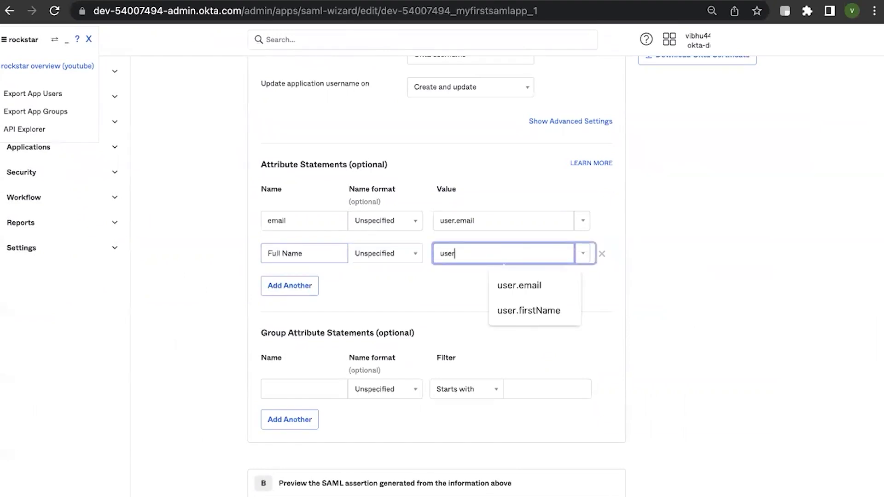
pyautogui.write('.firstBNa')
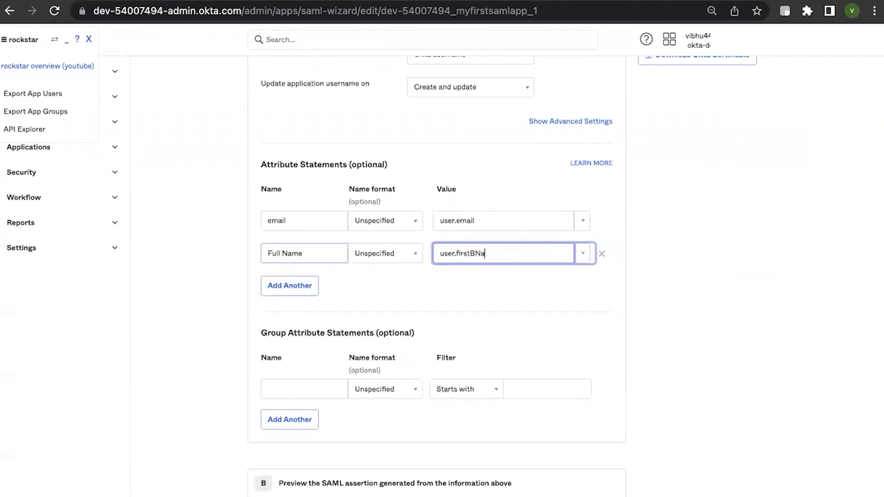
pyautogui.press('BackSpace')
pyautogui.press('BackSpace')
pyautogui.press('BackSpace')
pyautogui.write('Name + user.lastName')
pyautogui.scroll(-3, 483, 235)
pyautogui.click(497, 169)
pyautogui.write('"')
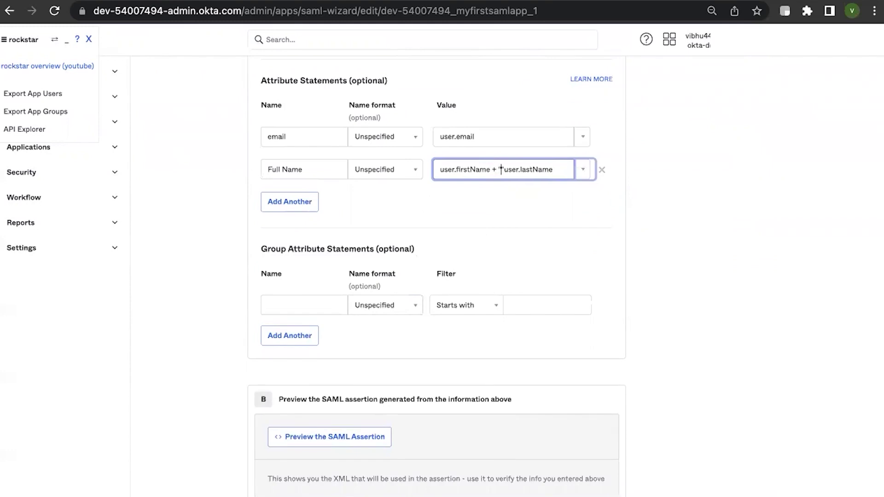
pyautogui.write(' "+')
# - Save the SAML configuration by completing the Edit SAML Integration wizard with the Feedback answers left as they are
pyautogui.scroll(-3, 581, 412)
pyautogui.click(614, 445)
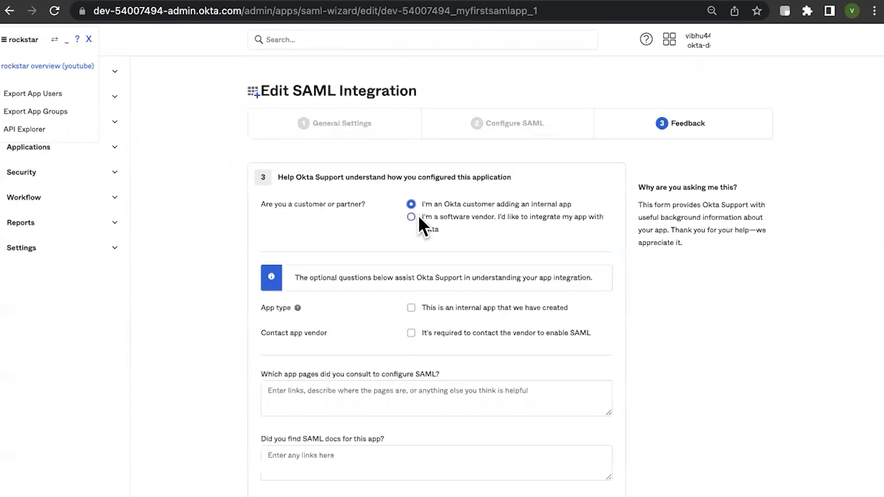
pyautogui.scroll(-5, 609, 371)
pyautogui.click(606, 437)
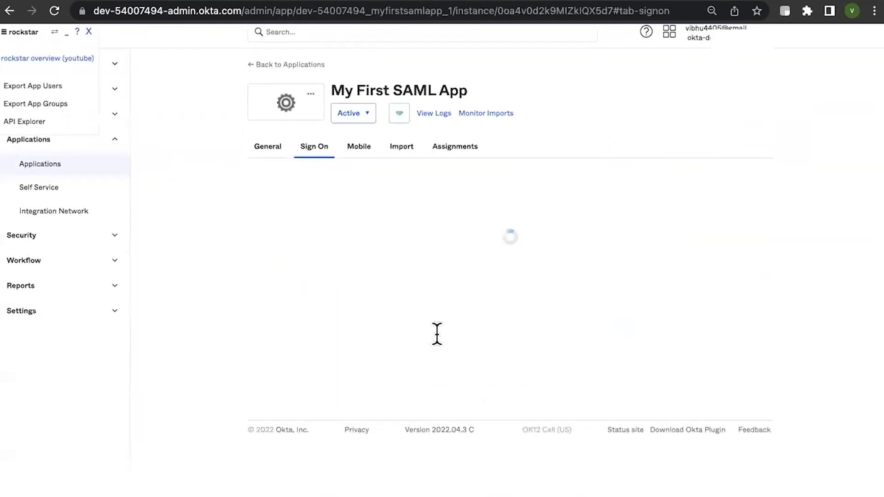
# - Check the Full Name entry in the attribute statements of the app's general settings
pyautogui.click(276, 159)
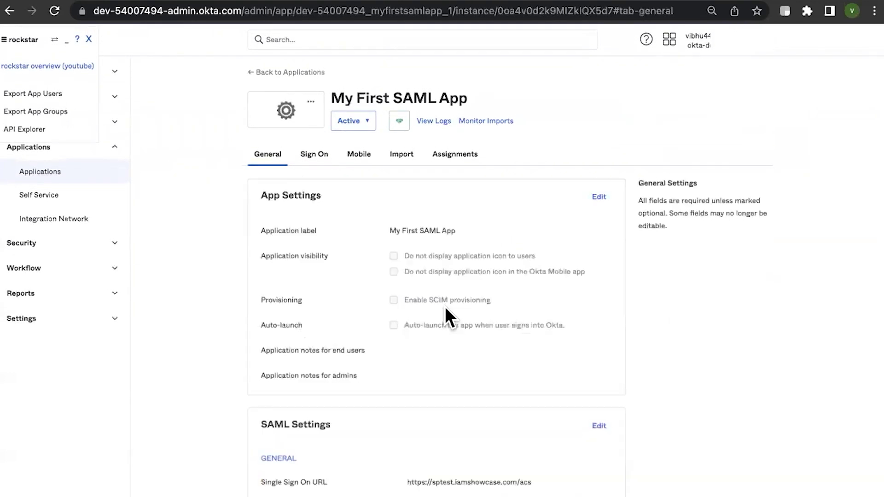
pyautogui.scroll(-6, 445, 306)
pyautogui.scroll(-8, 445, 306)
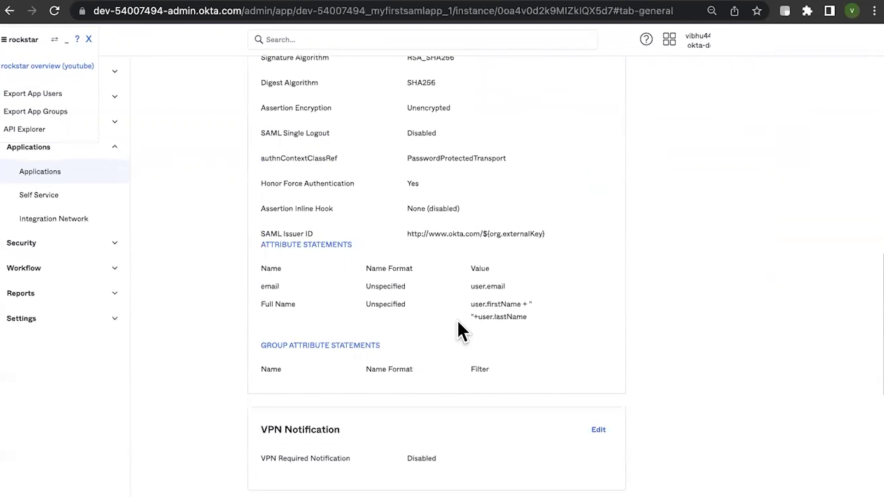
pyautogui.moveTo(262, 298); pyautogui.dragTo(402, 306)
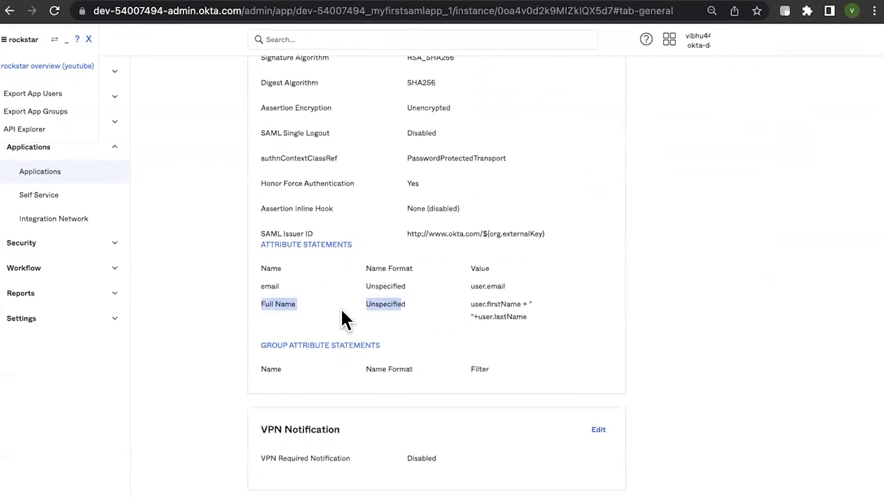
pyautogui.click(329, 309)
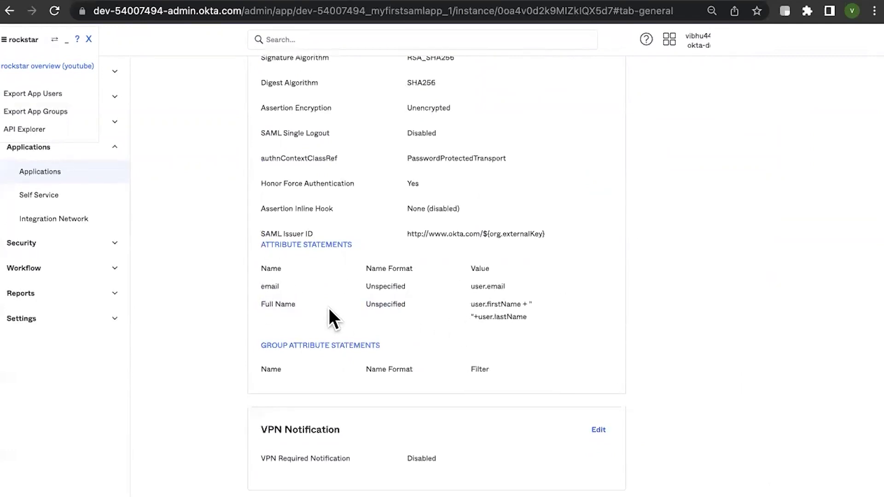